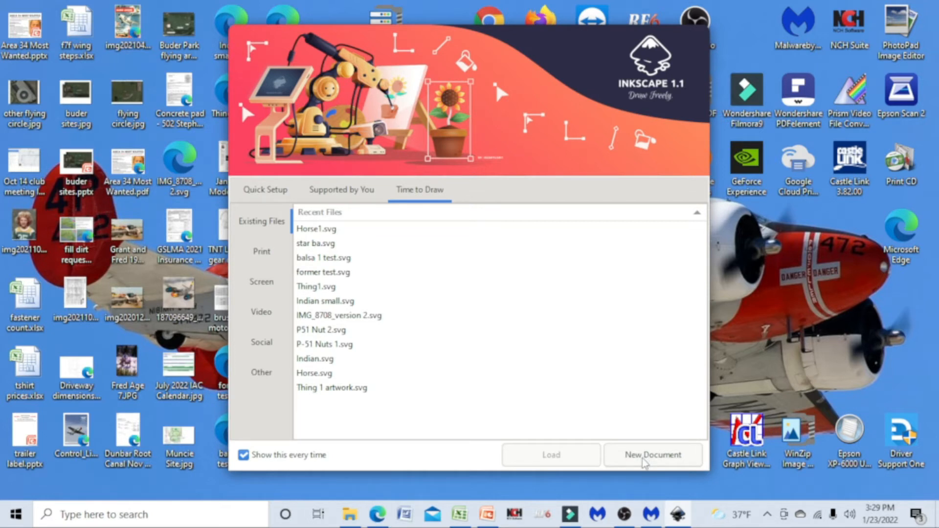
# Create a new document and import IMG_8708_smaller.jpg from the Desktop as an embedded image with smooth rendering.
pyautogui.click(642, 457)
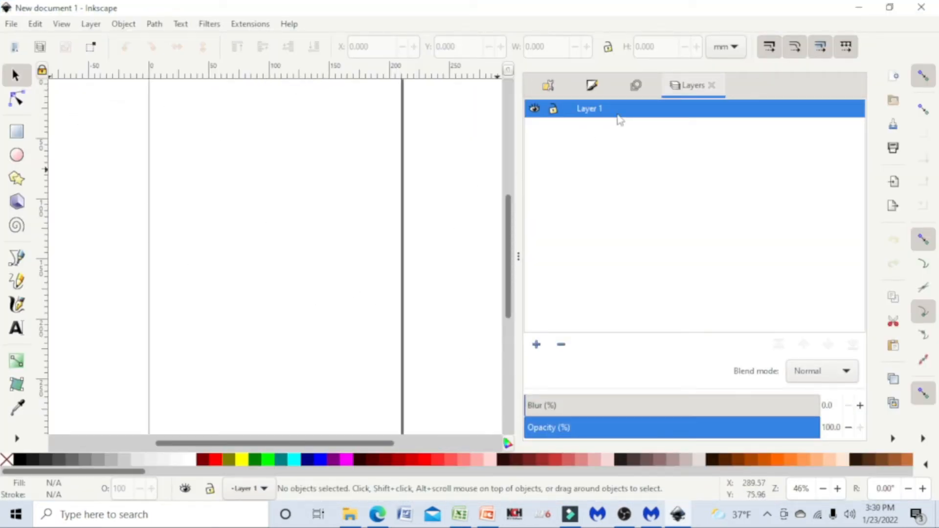
pyautogui.click(10, 26)
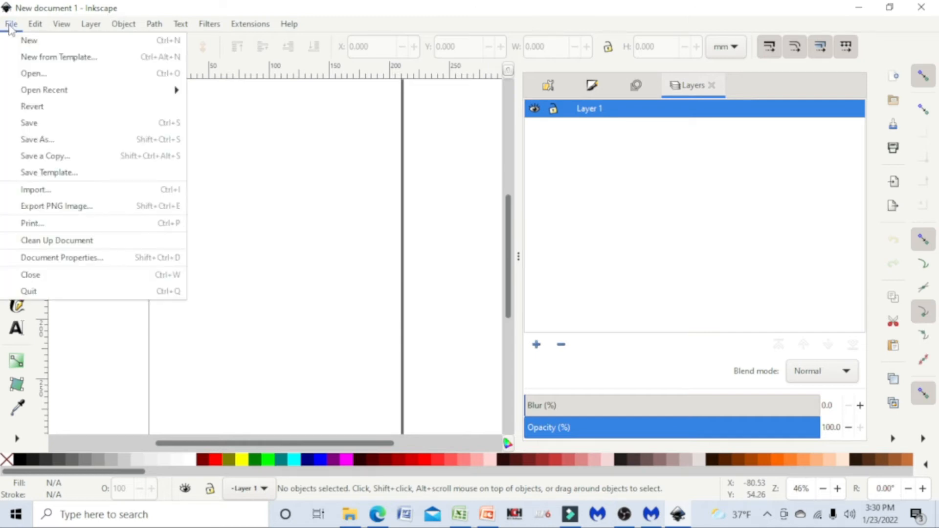
pyautogui.click(39, 194)
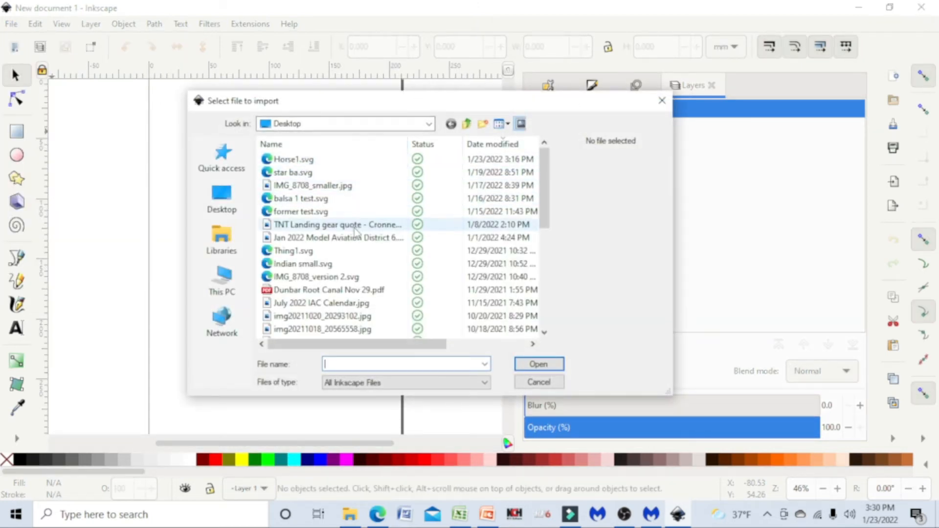
pyautogui.click(329, 182)
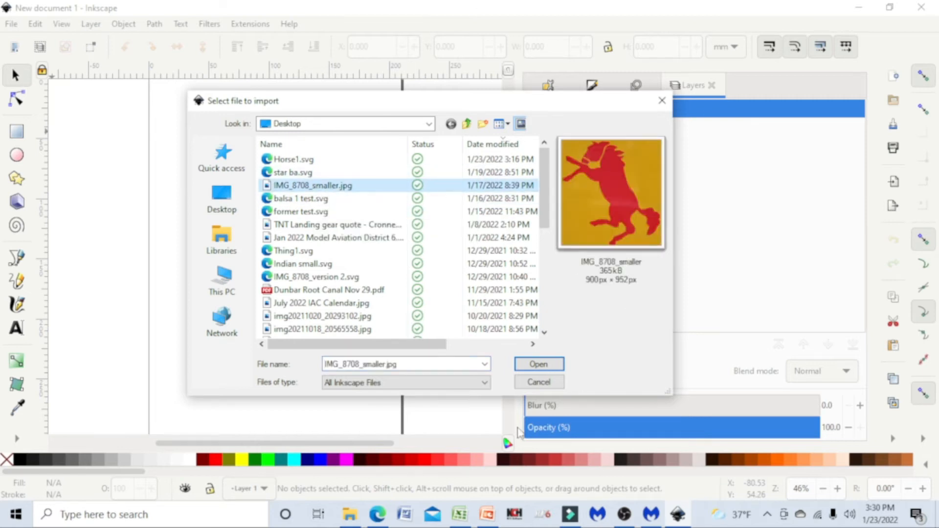
pyautogui.click(536, 366)
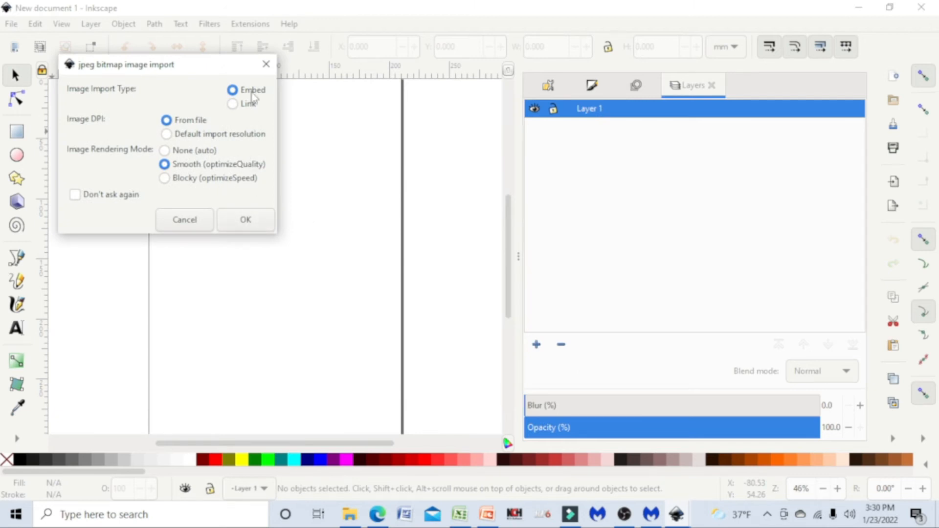
pyautogui.click(246, 221)
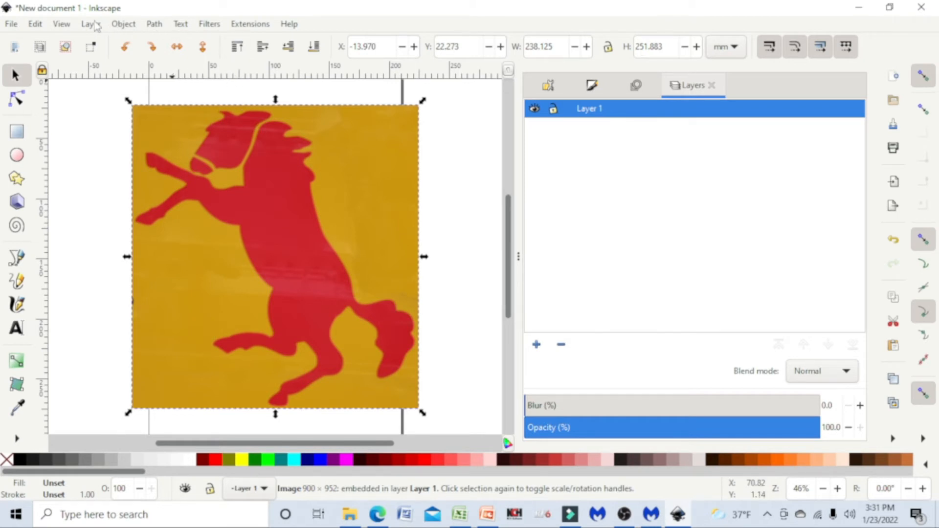
# Set up a Trace Bitmap of the horse image with multiple scans, Colors detection and 3 scans.
pyautogui.click(155, 25)
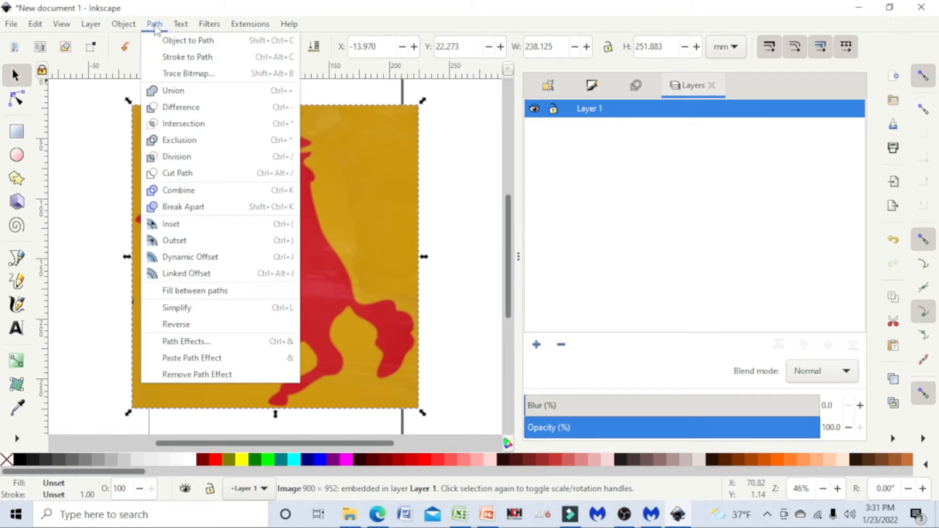
pyautogui.click(202, 78)
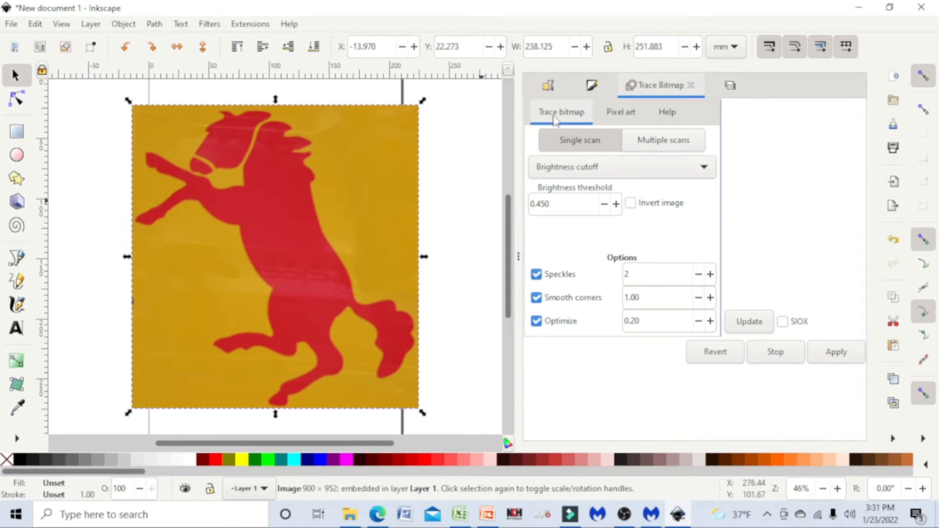
pyautogui.click(671, 146)
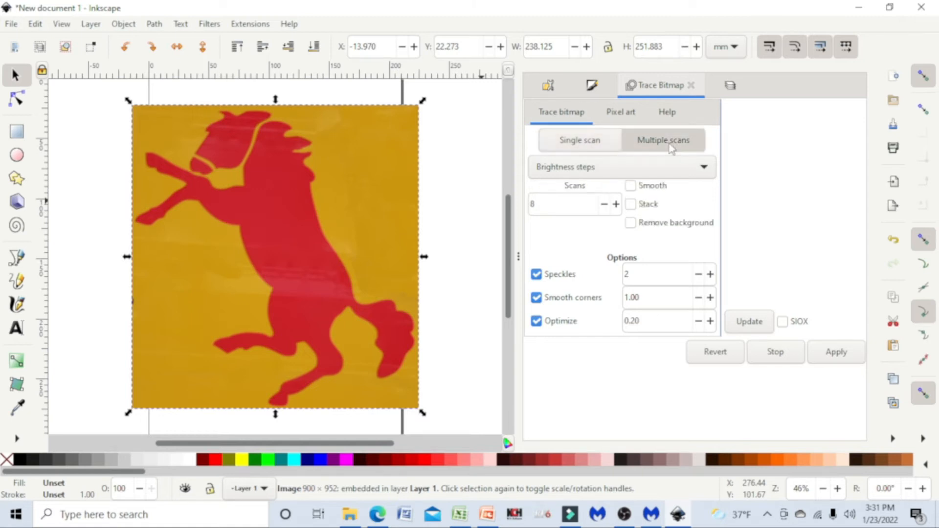
pyautogui.click(615, 169)
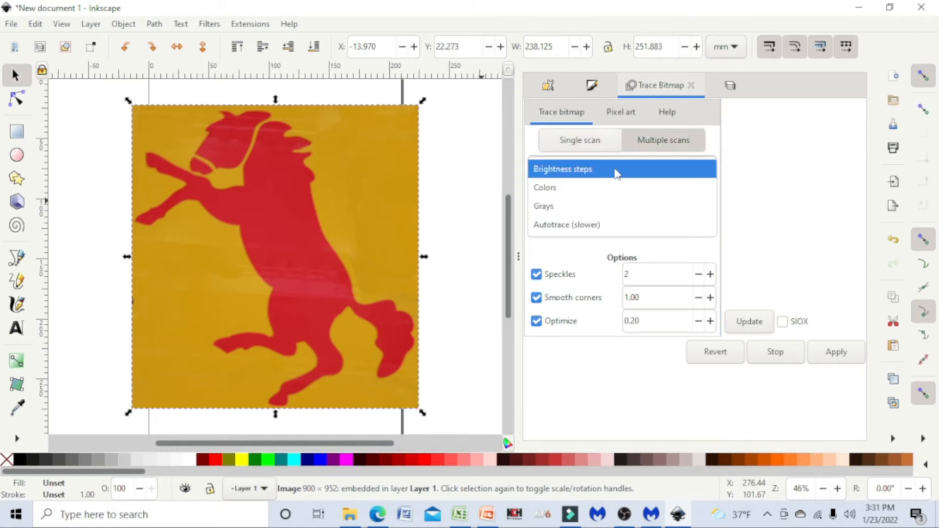
pyautogui.click(549, 189)
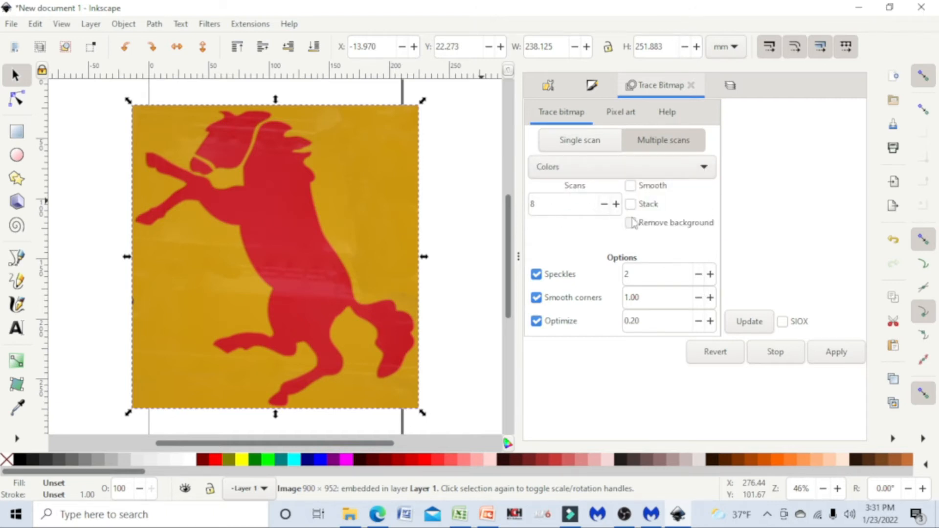
pyautogui.click(605, 205)
pyautogui.click(604, 206)
pyautogui.click(604, 205)
pyautogui.click(604, 205)
pyautogui.click(604, 205)
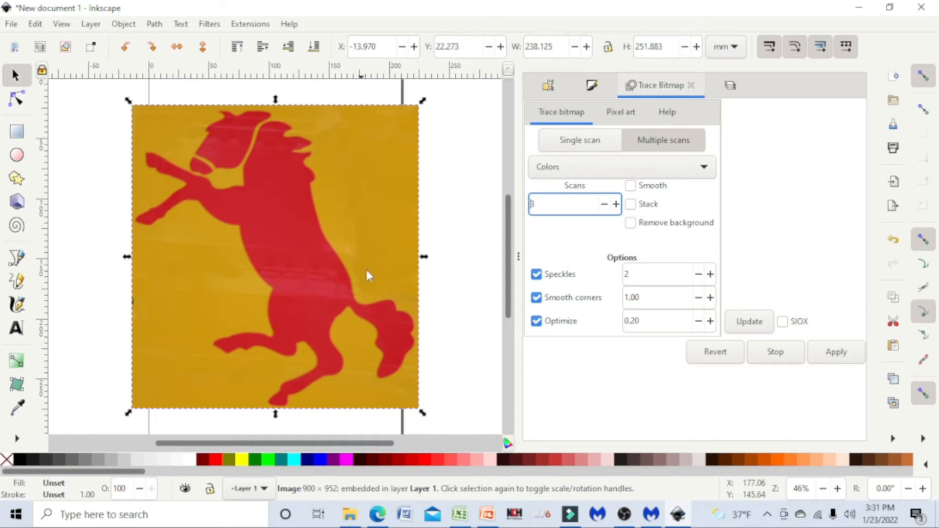
# Enable background removal for the trace, then preview and apply it to the horse image.
pyautogui.click(630, 223)
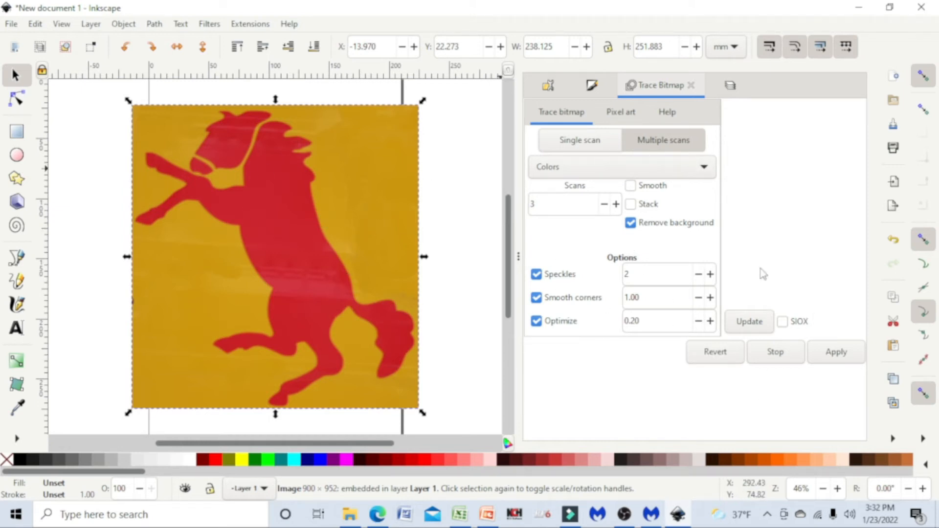
pyautogui.click(750, 322)
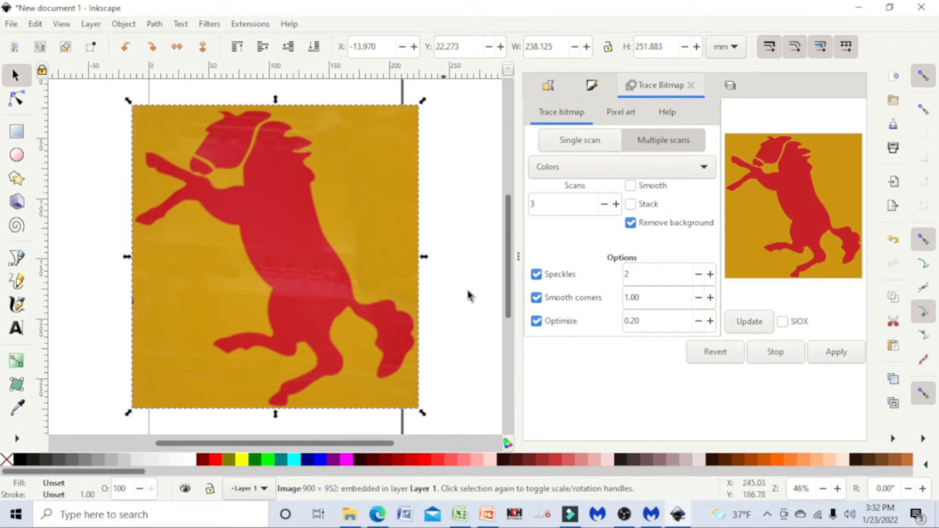
pyautogui.click(835, 353)
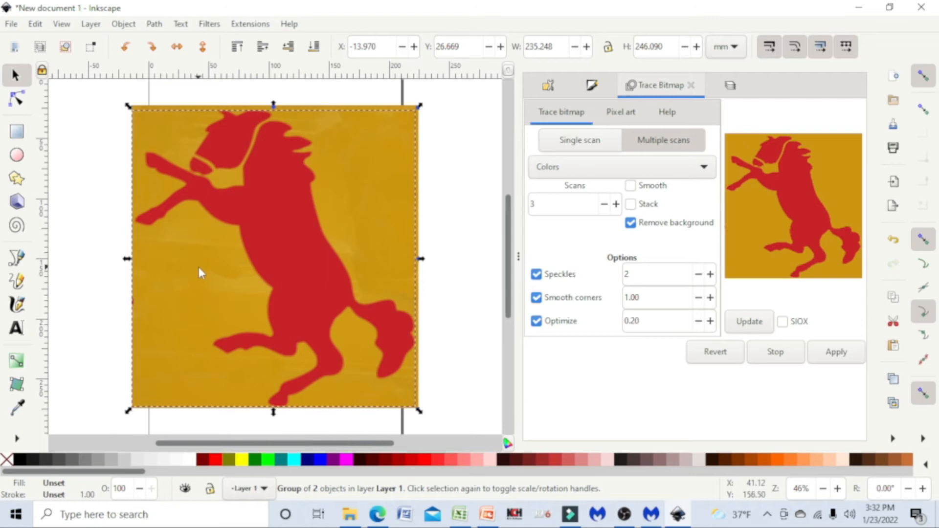
# Move the original bitmap image away from the traced horse and delete it.
pyautogui.moveTo(213, 271); pyautogui.dragTo(321, 303)
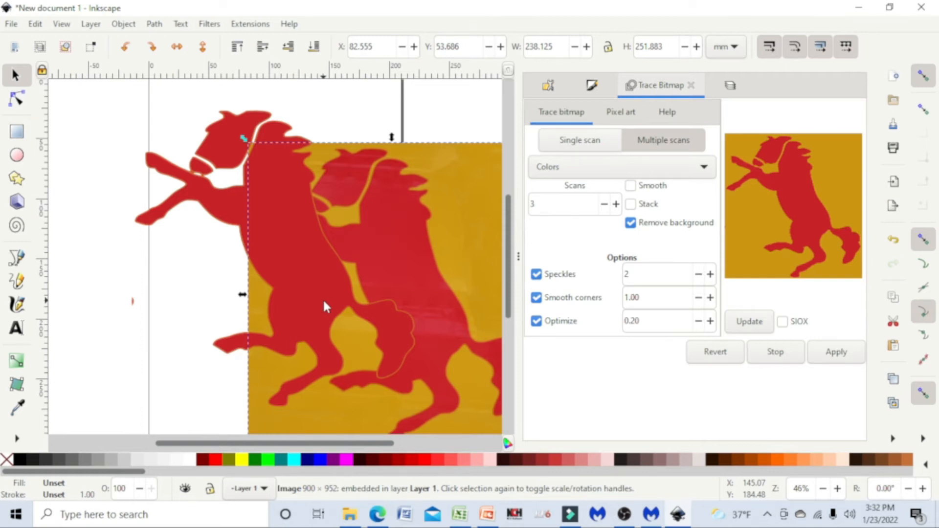
pyautogui.press('Delete')
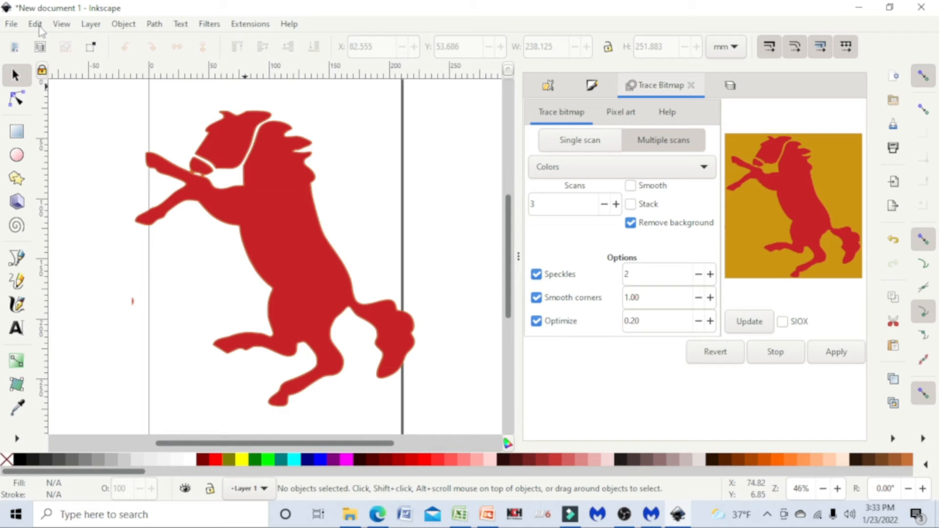
# Save the traced drawing to the Desktop as an Inkscape SVG named Horse2.
pyautogui.click(12, 25)
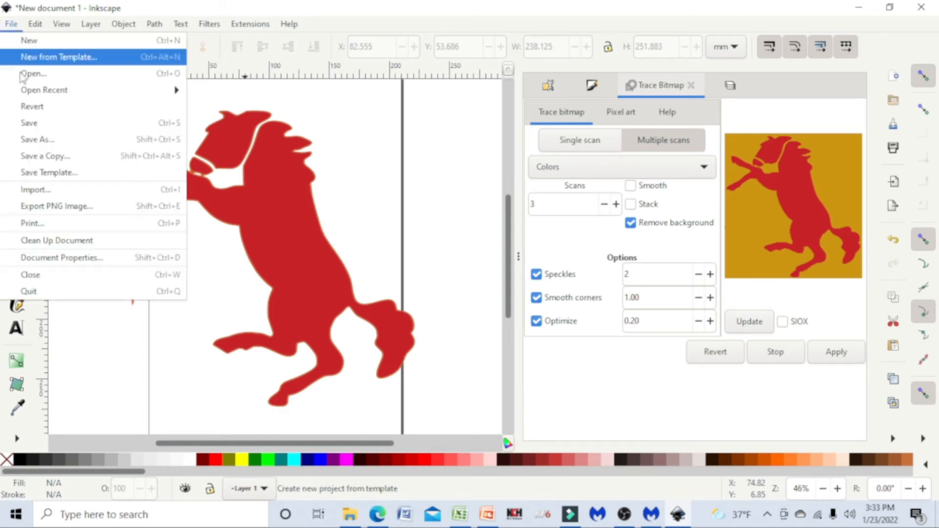
pyautogui.click(44, 141)
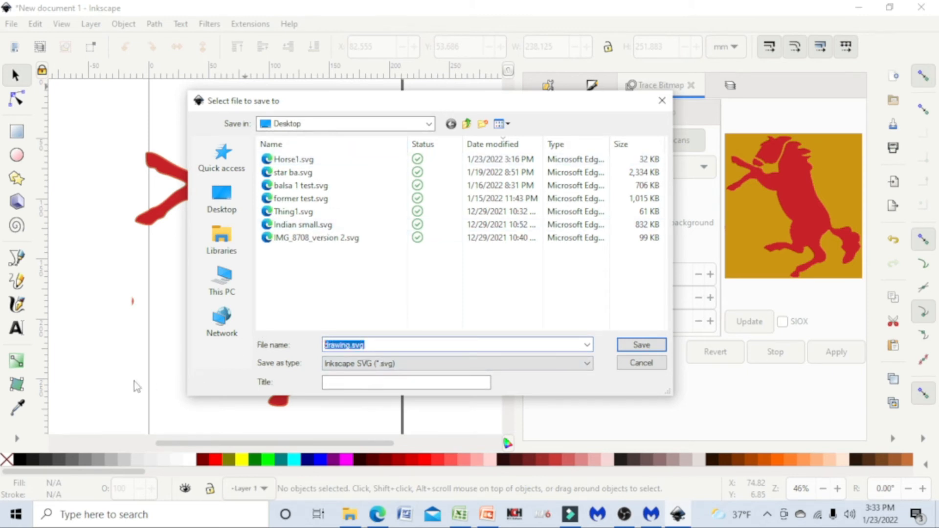
pyautogui.write('H')
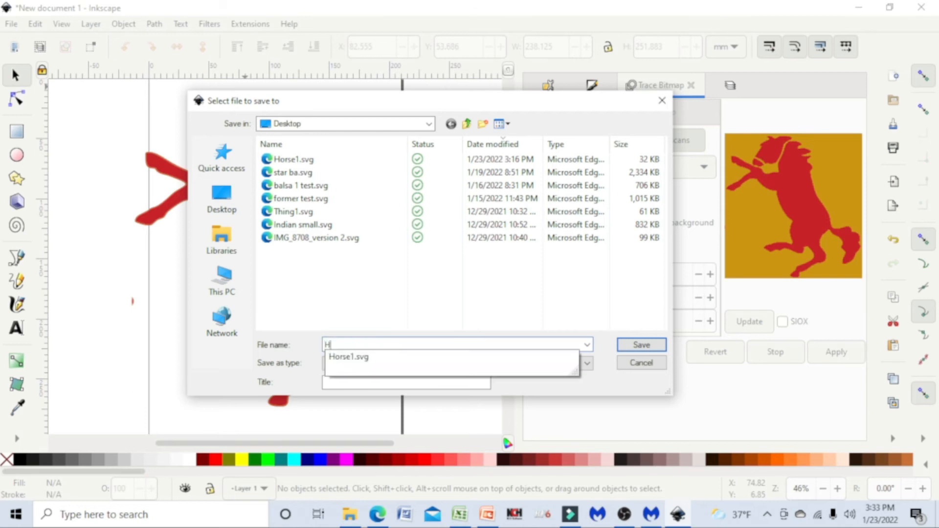
pyautogui.write('orse2')
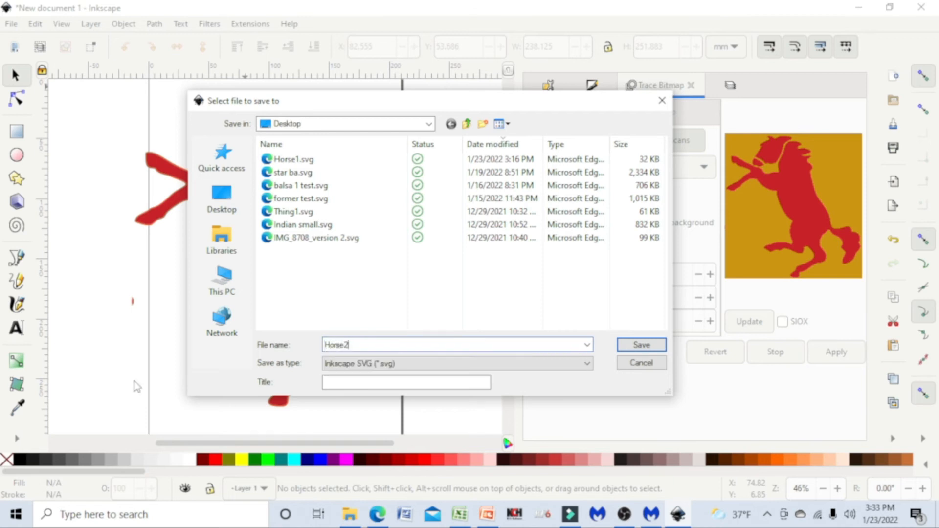
pyautogui.press('Return')
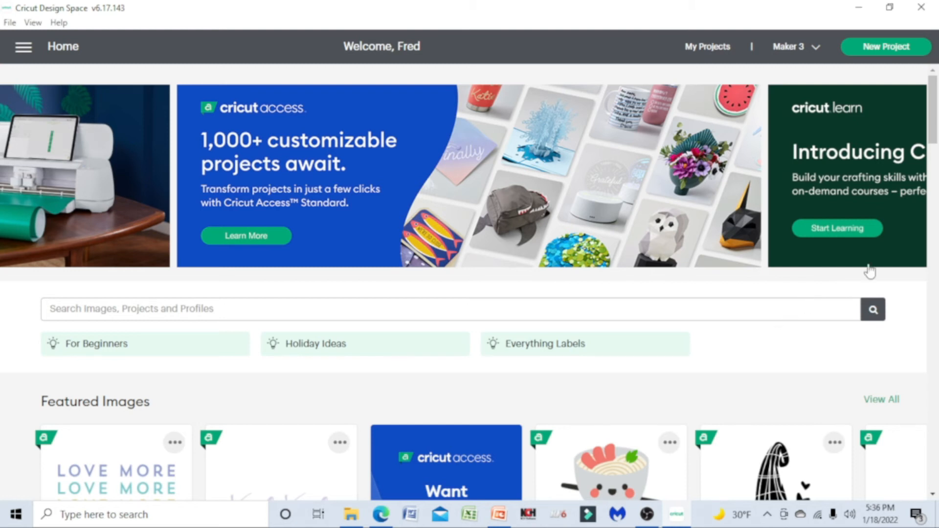
# In Cricut Design Space, start a new project and upload horse2.svg from the Desktop as a cut image.
pyautogui.click(876, 51)
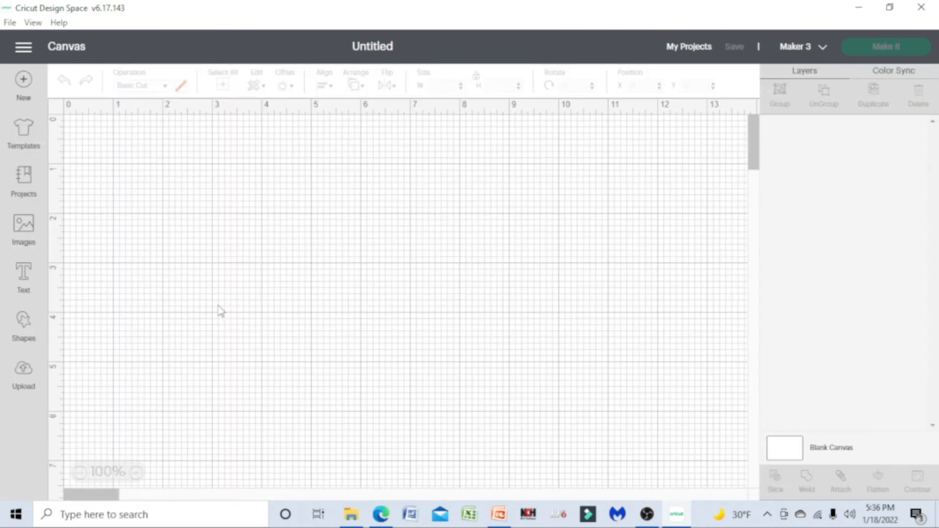
pyautogui.click(25, 378)
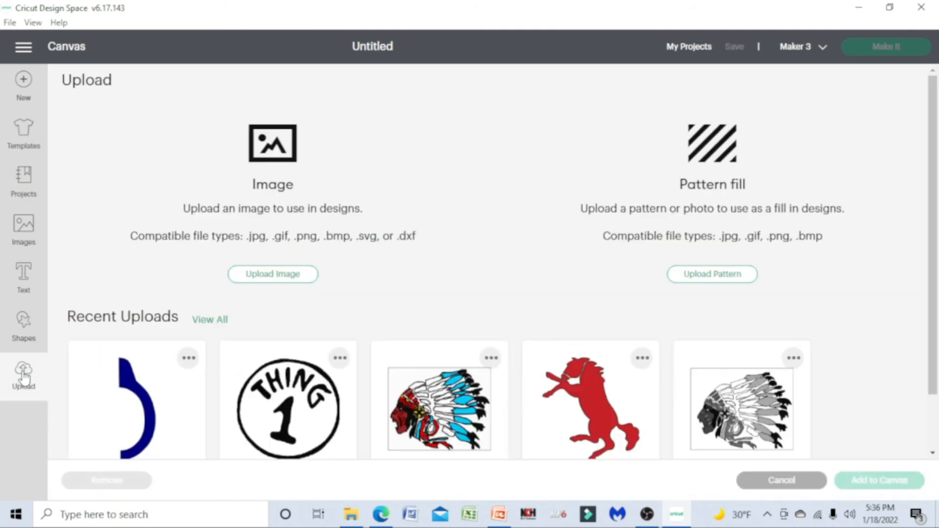
pyautogui.click(282, 275)
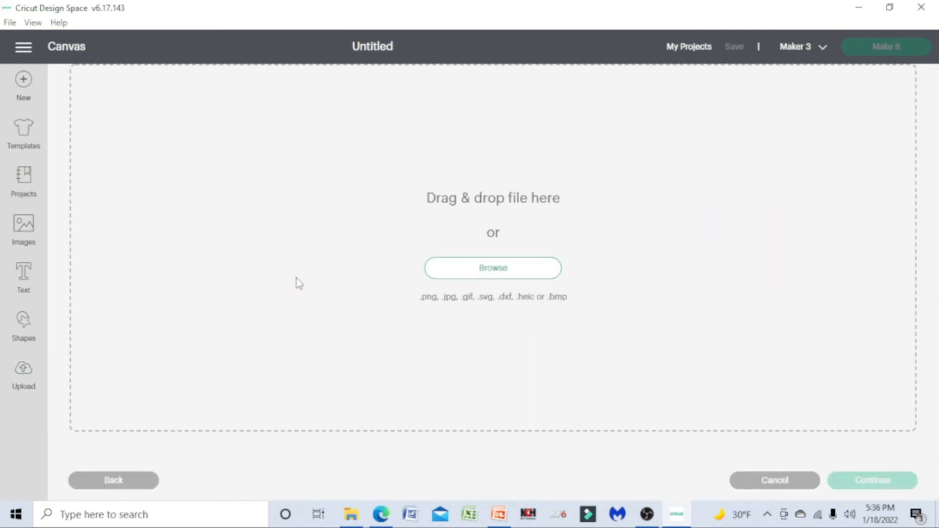
pyautogui.click(504, 275)
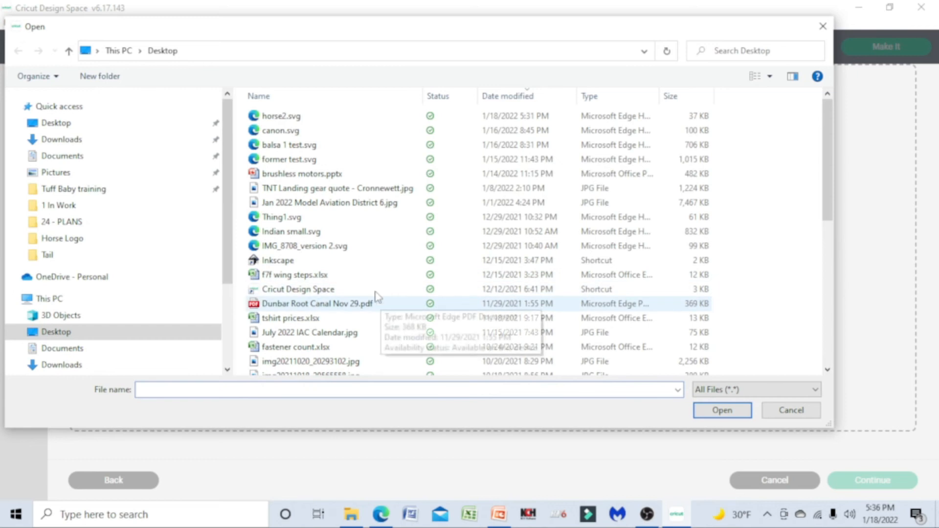
pyautogui.click(278, 121)
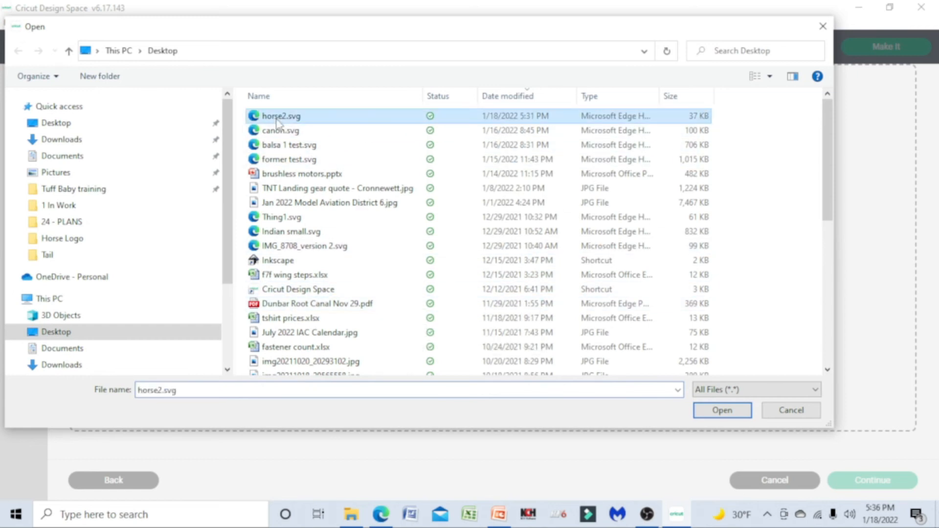
pyautogui.click(723, 410)
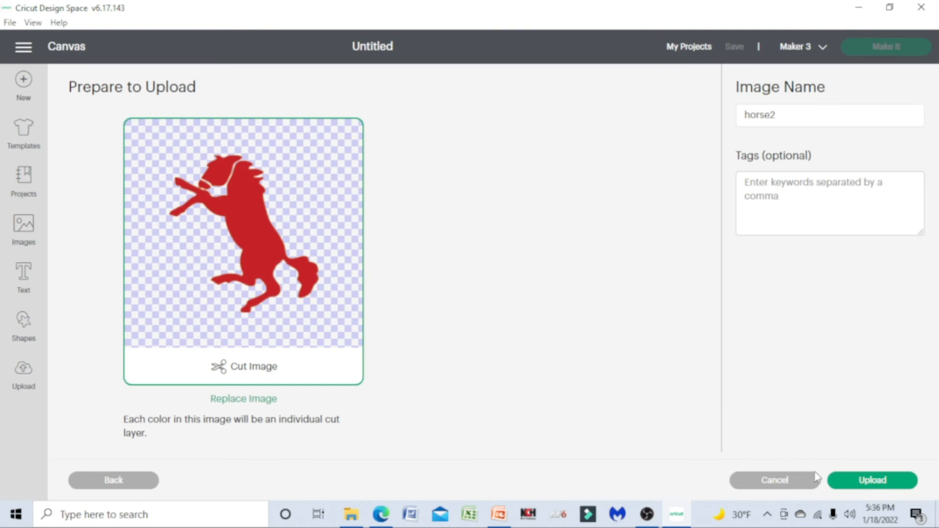
pyautogui.click(863, 480)
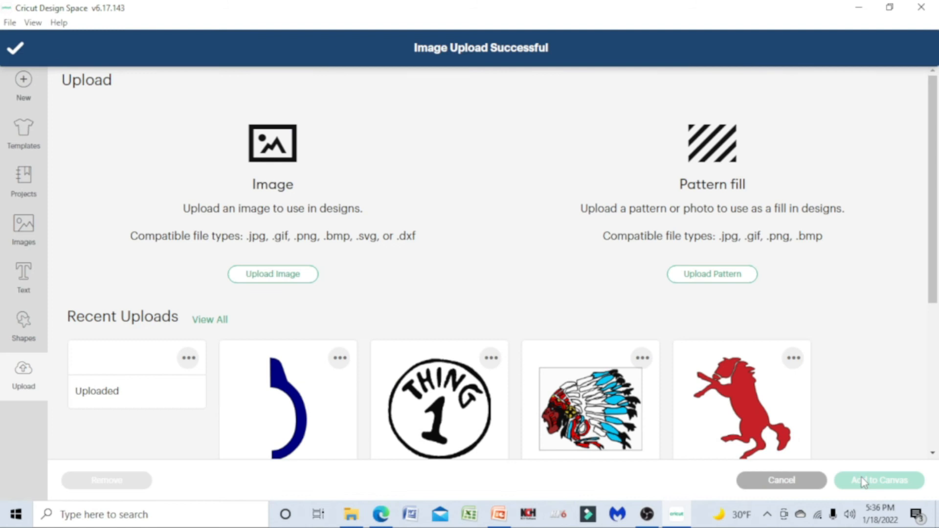
# Add the newly uploaded red horse from the recent uploads to the canvas.
pyautogui.scroll(-3, 425, 272)
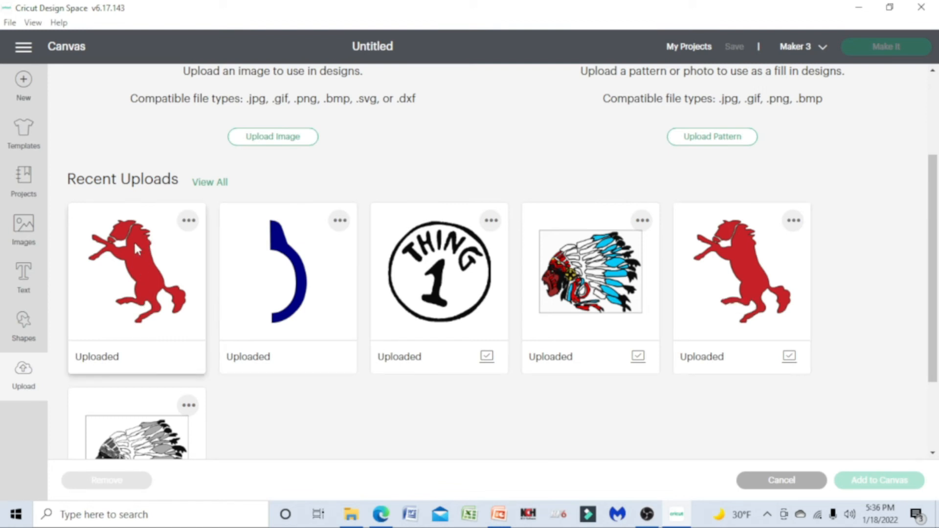
pyautogui.click(139, 270)
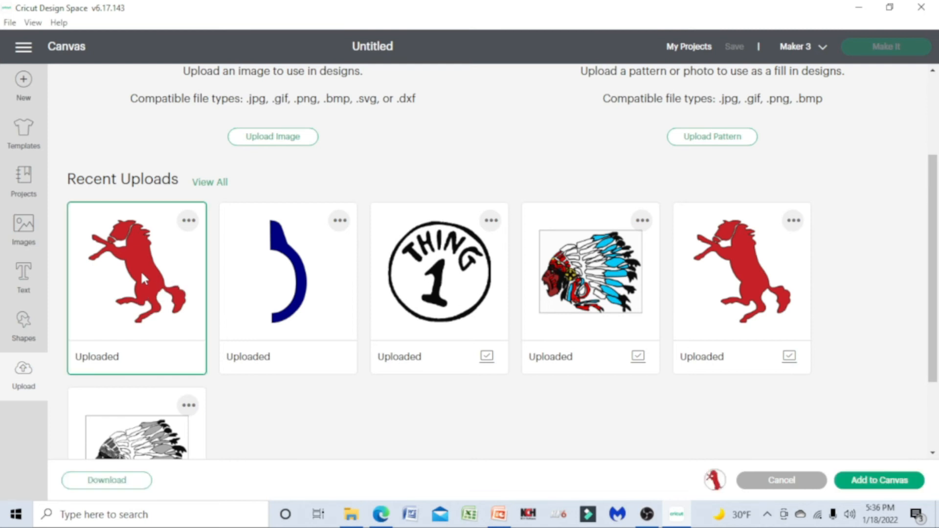
pyautogui.click(859, 481)
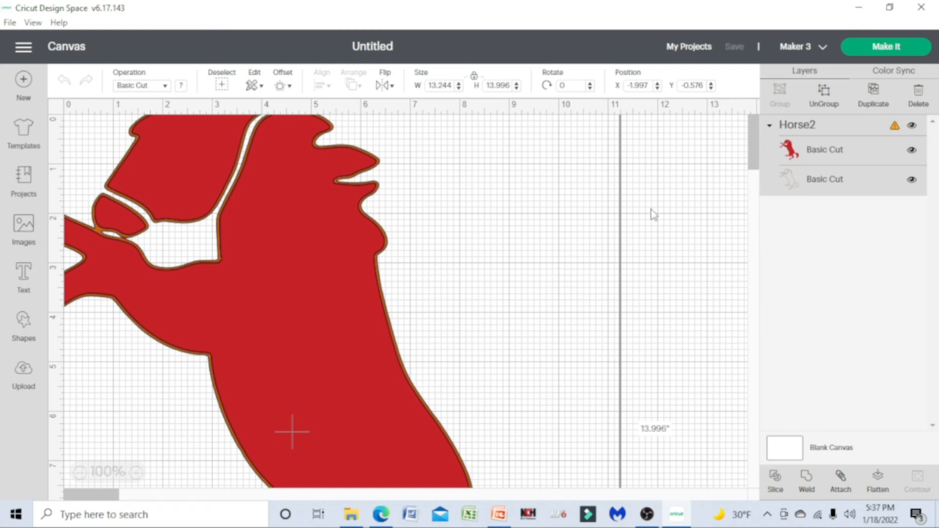
# Hide the red horse layer of Horse2, and switch its outline layer off and back on.
pyautogui.click(911, 150)
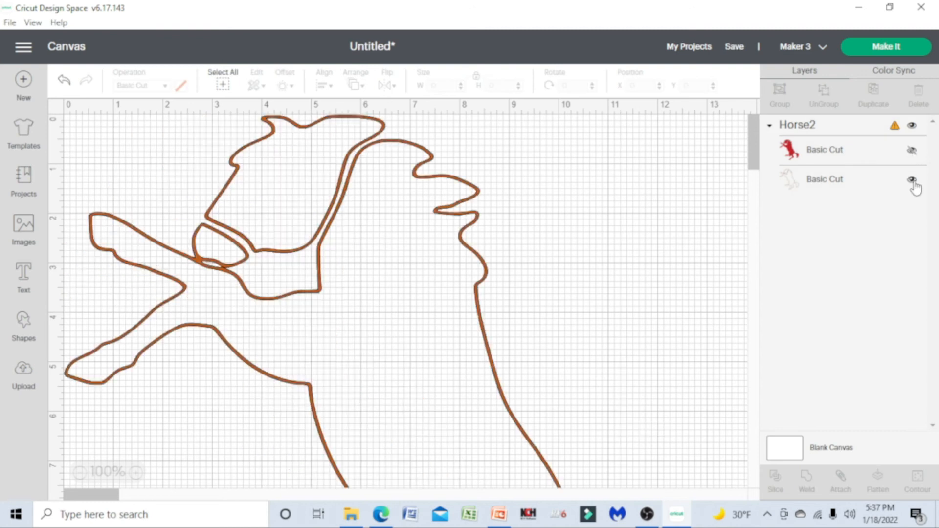
pyautogui.click(911, 180)
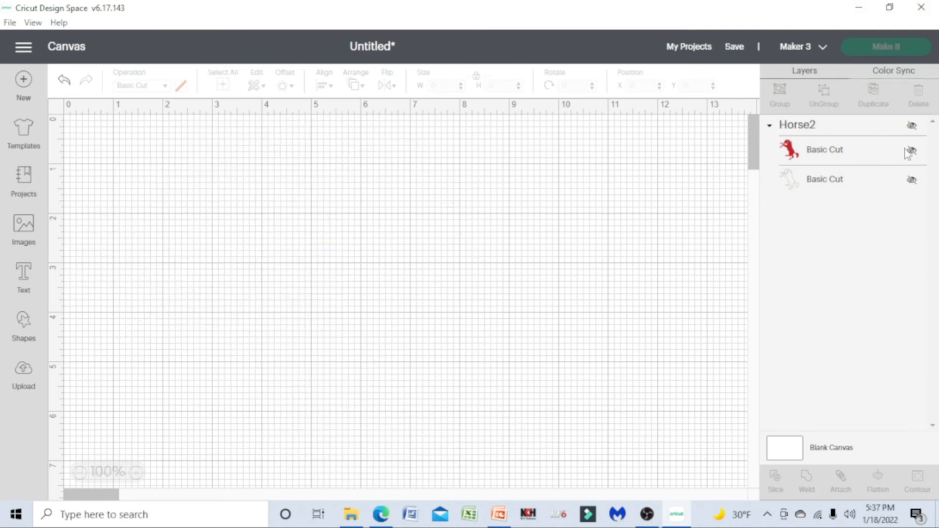
pyautogui.click(910, 180)
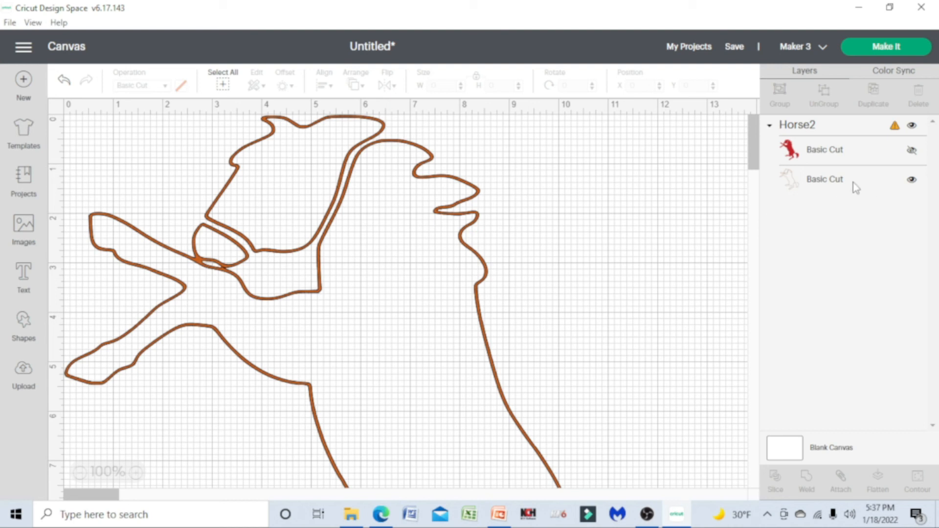
# Cut the outline layer out of Horse2 and make the remaining red horse layer visible.
pyautogui.click(837, 186)
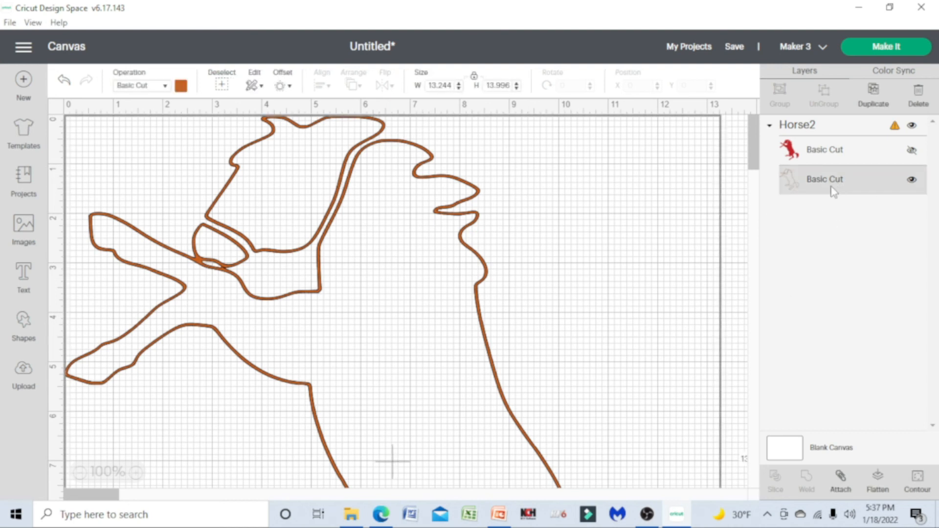
pyautogui.rightClick(826, 182)
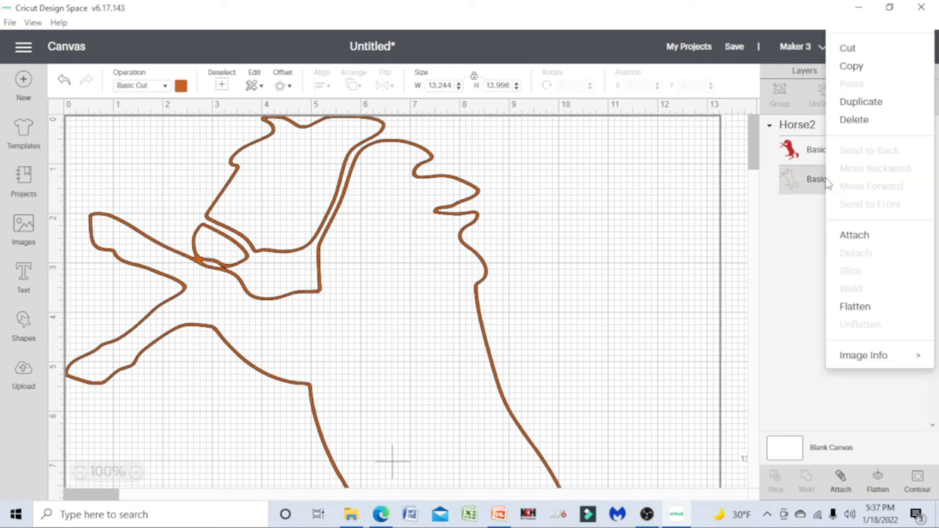
pyautogui.click(853, 56)
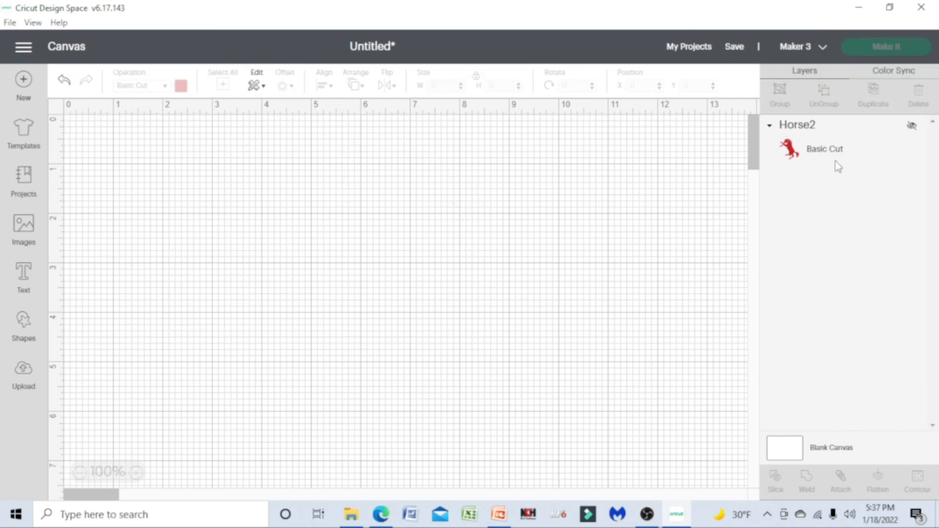
pyautogui.click(912, 126)
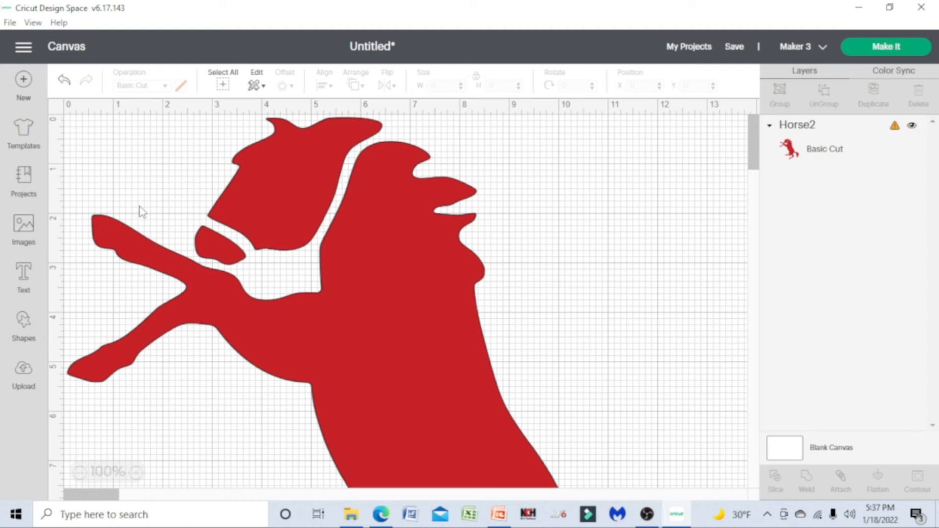
# Scale the red horse down proportionally to about 3.64 by 3.86 inches and deselect it.
pyautogui.scroll(-7, 667, 324)
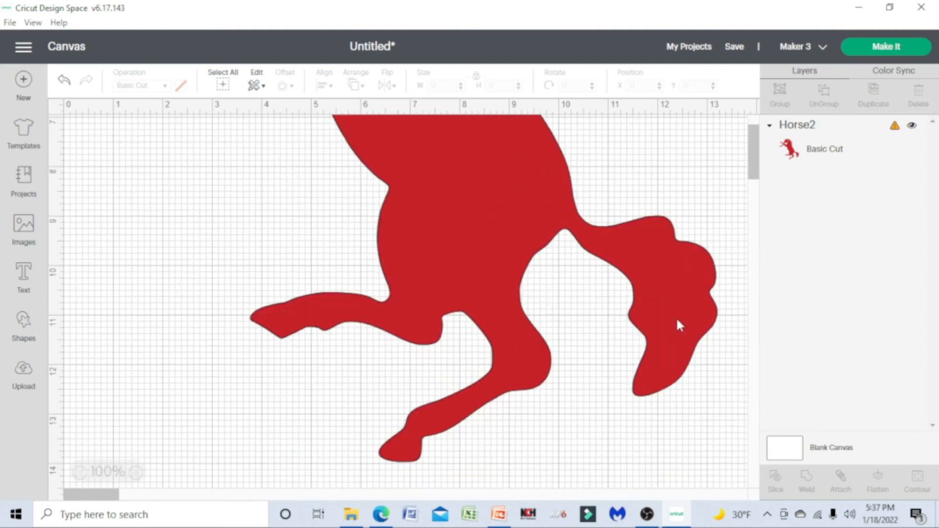
pyautogui.scroll(7, 577, 329)
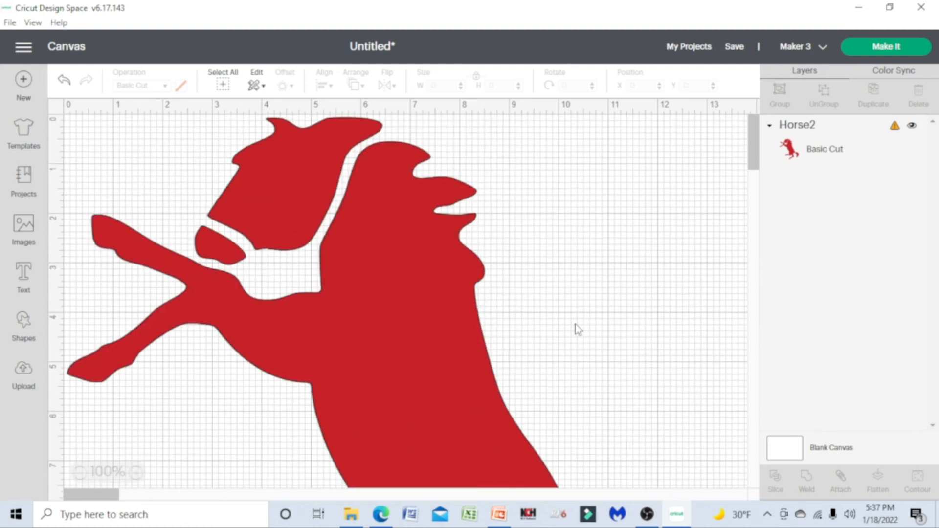
pyautogui.scroll(-2, 374, 211)
pyautogui.scroll(2, 379, 210)
pyautogui.click(449, 287)
pyautogui.scroll(-8, 680, 254)
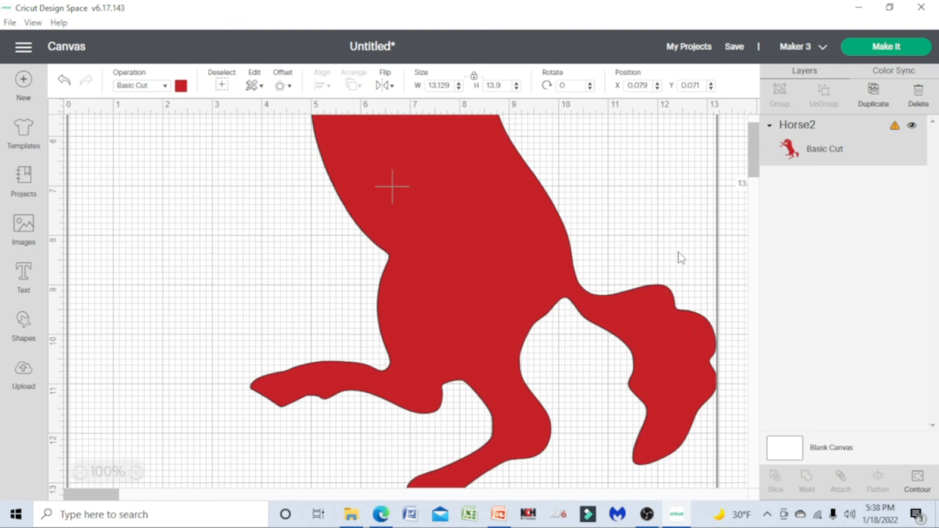
pyautogui.moveTo(727, 473); pyautogui.dragTo(387, 114)
pyautogui.scroll(8, 447, 237)
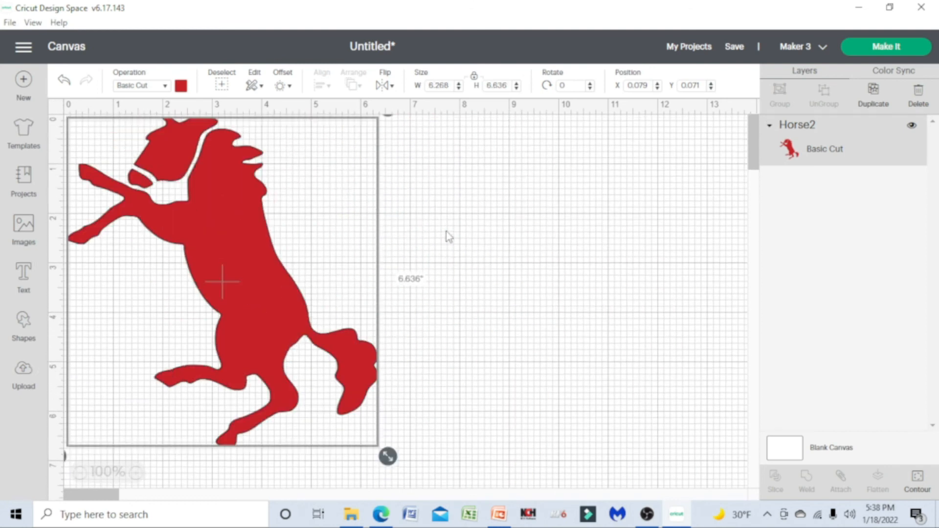
pyautogui.moveTo(388, 456); pyautogui.dragTo(263, 302)
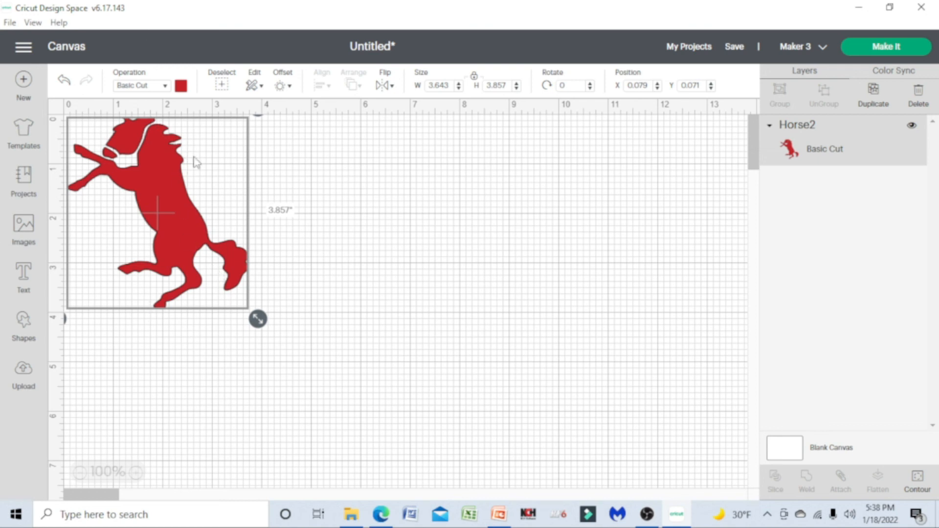
pyautogui.click(235, 429)
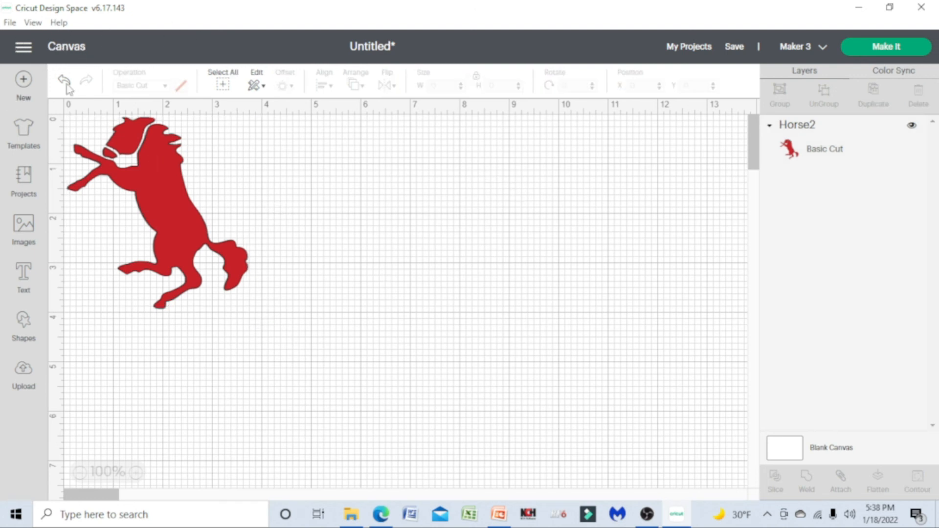
# Send the horse to be made with material loaded without a mat, and set the base material to Smart Vinyl – Permanent.
pyautogui.click(886, 48)
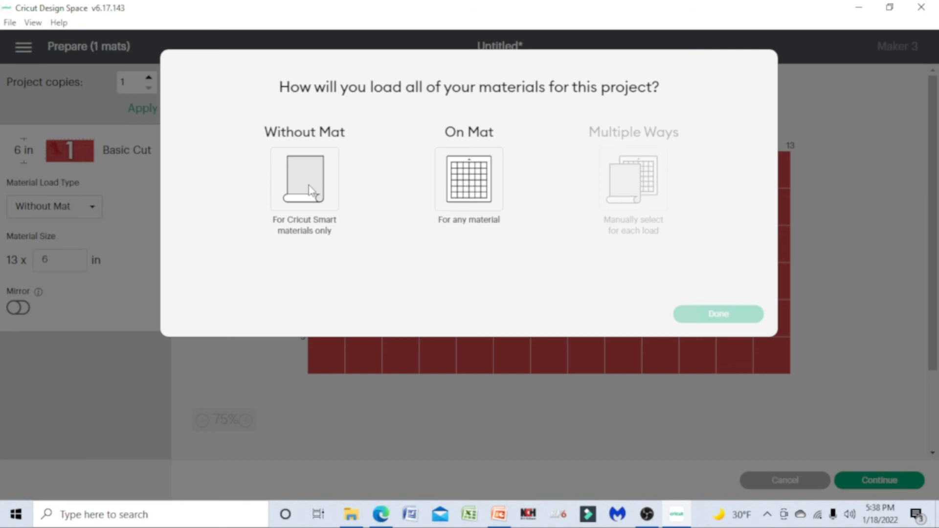
pyautogui.click(309, 184)
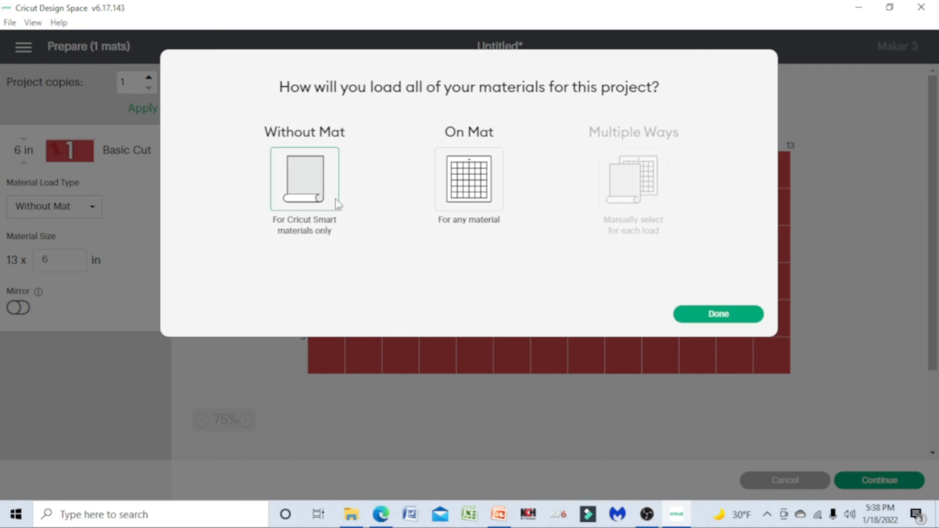
pyautogui.click(717, 317)
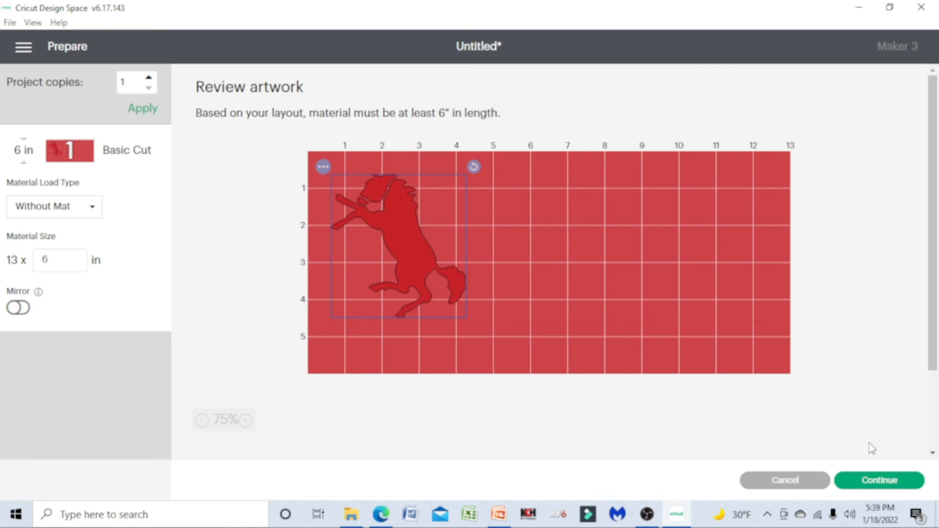
pyautogui.click(892, 481)
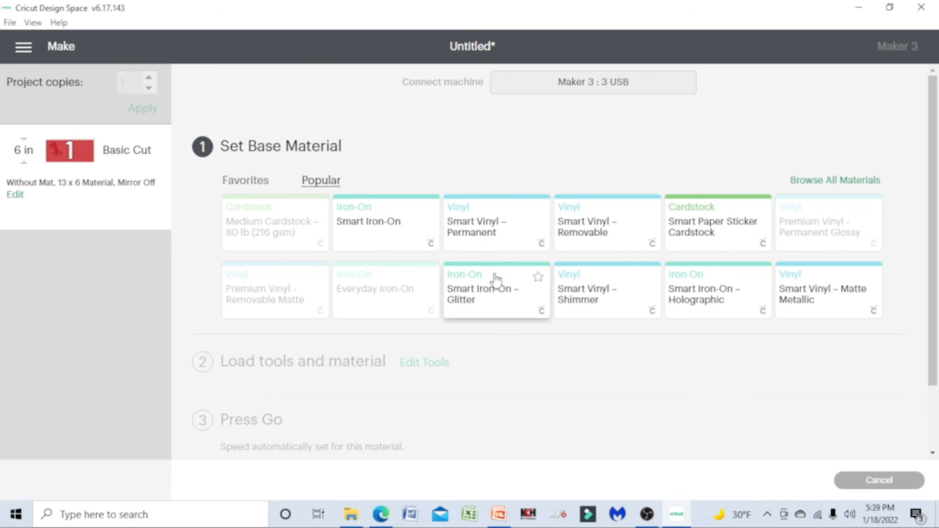
pyautogui.click(541, 237)
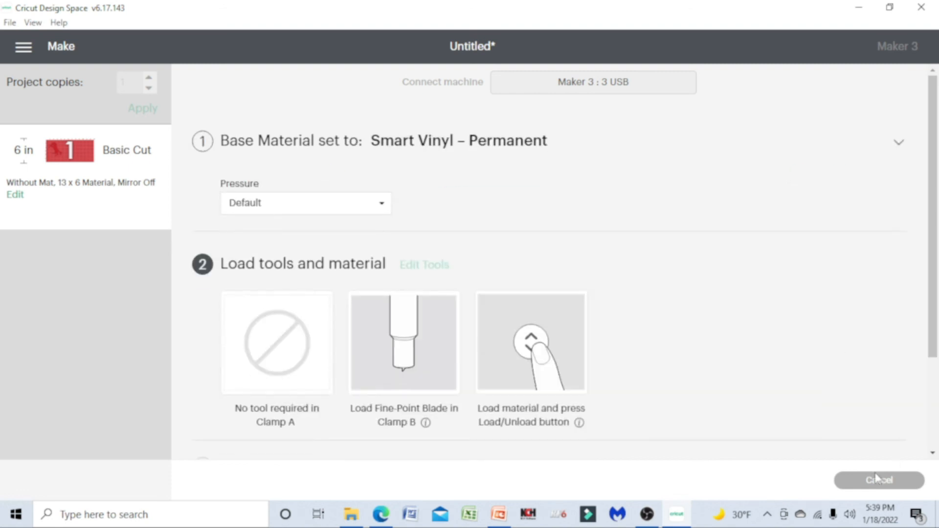